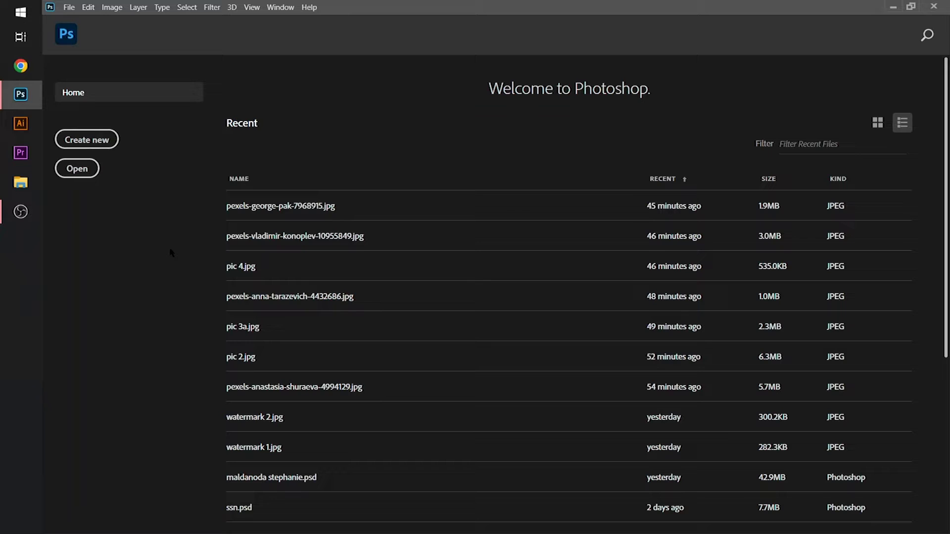
Step: Open the beach photo pic 1.jpg from the edited folder
key("ctrl+o")
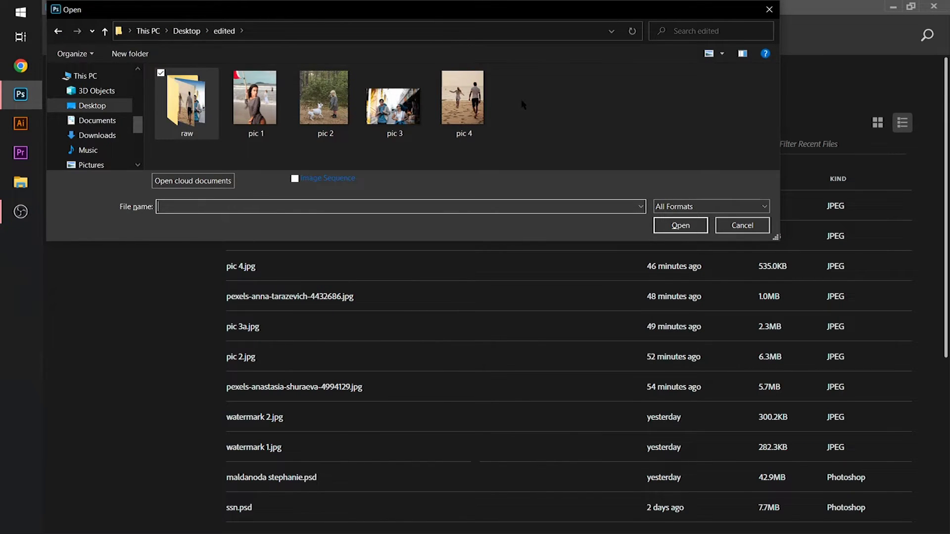
left_click(238, 85)
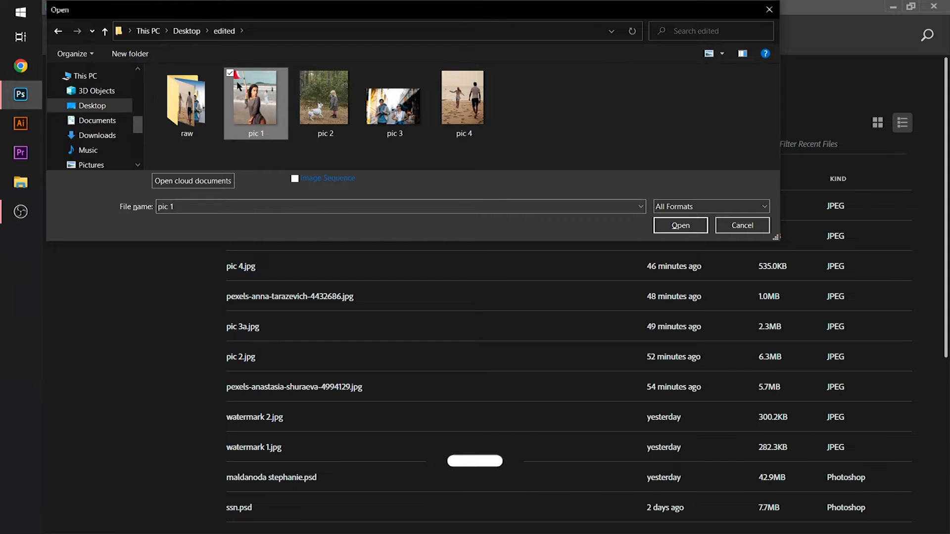
double_click(238, 85)
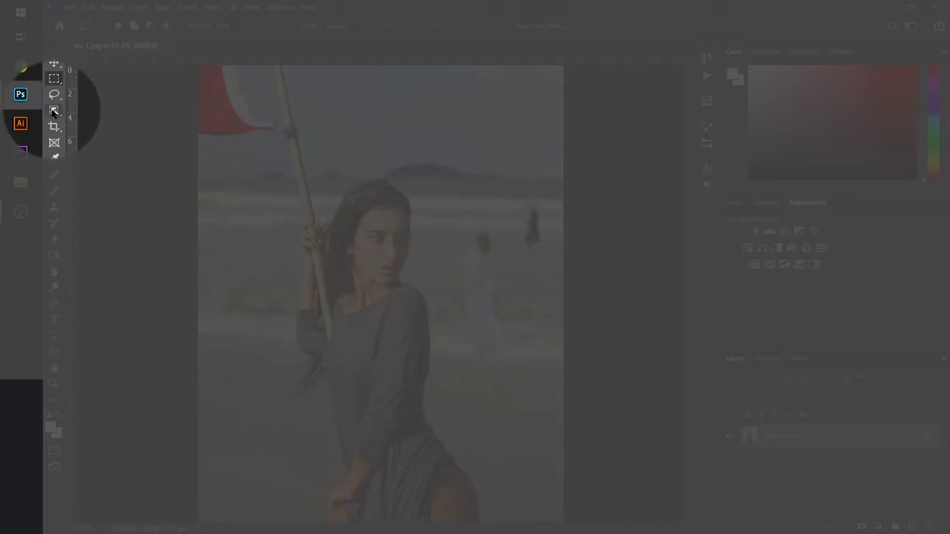
right_click(53, 111)
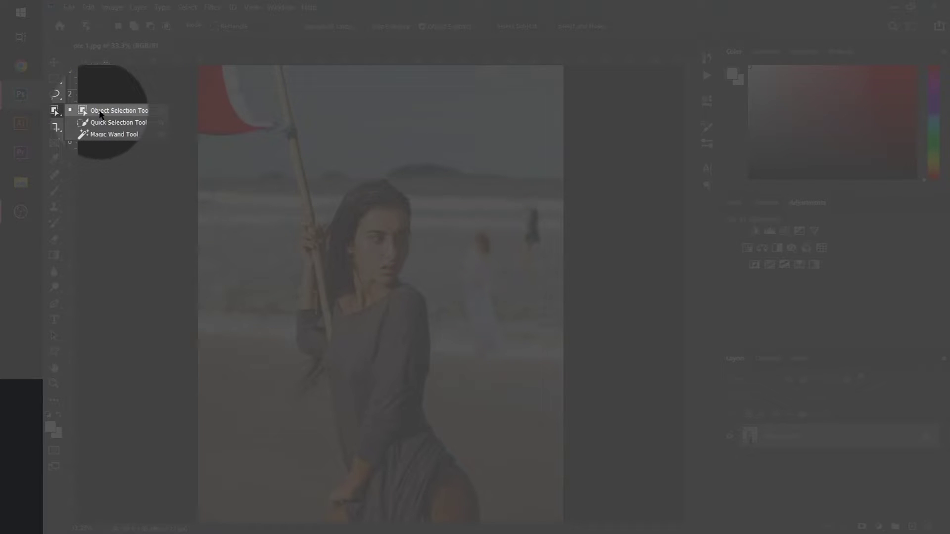
Step: Select the blurred woman in the white dress with the Object Selection Tool
left_click(106, 111)
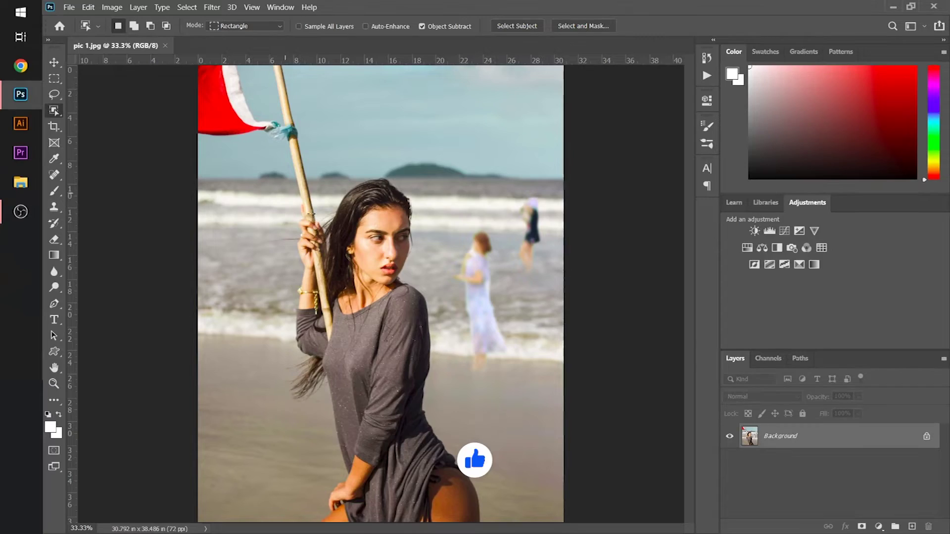
left_click_drag(446, 223, 514, 388)
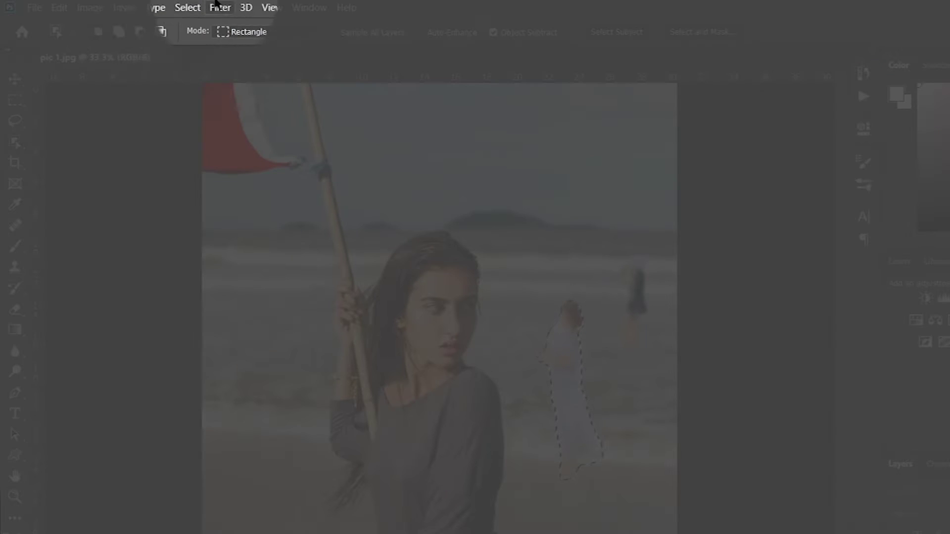
left_click(188, 8)
Step: Expand the selection around the woman in white by 20 pixels
mouse_move(227, 222)
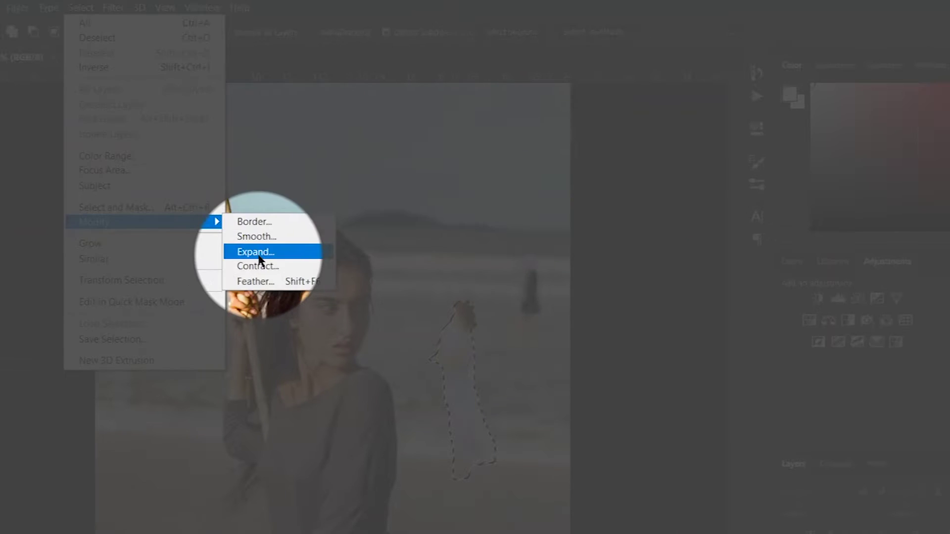
left_click(372, 253)
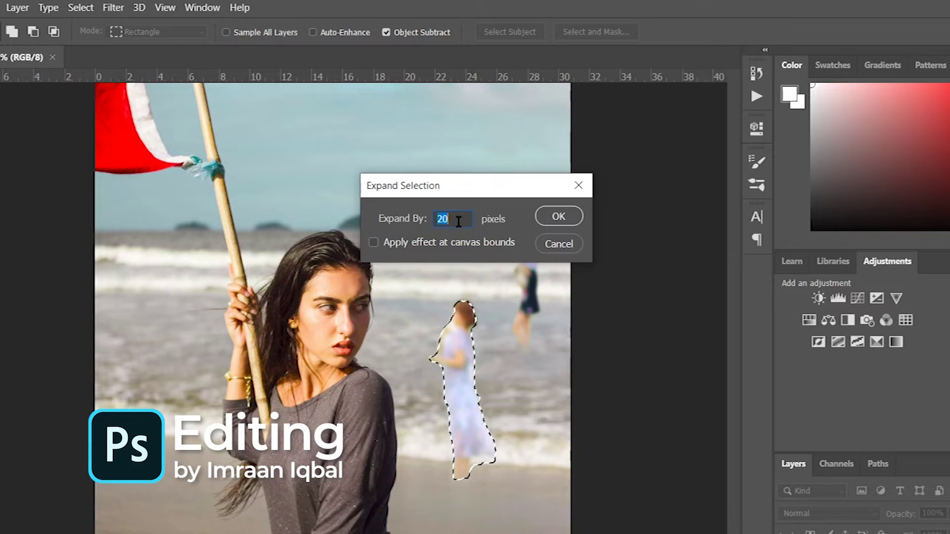
left_click(556, 219)
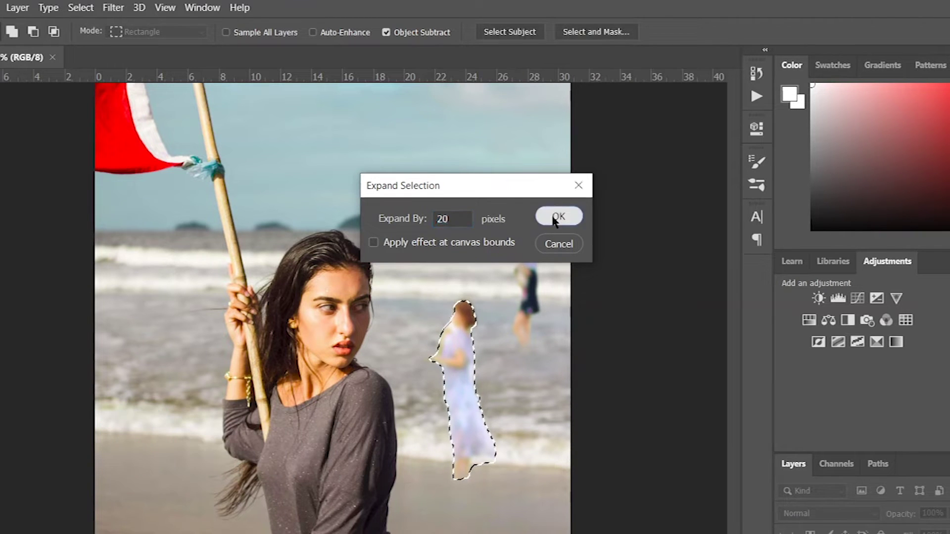
Step: Fill the woman-in-white selection with Content-Aware, then deselect
right_click(463, 426)
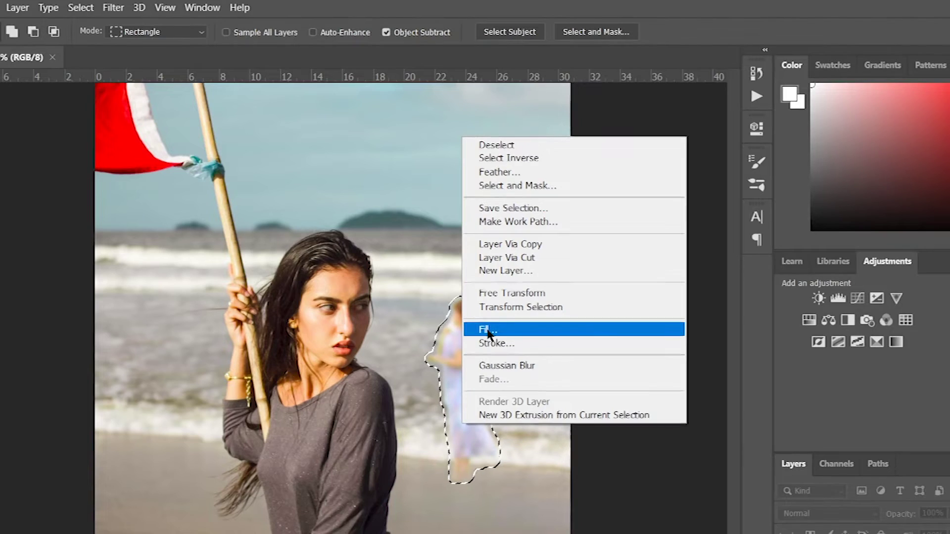
left_click(487, 331)
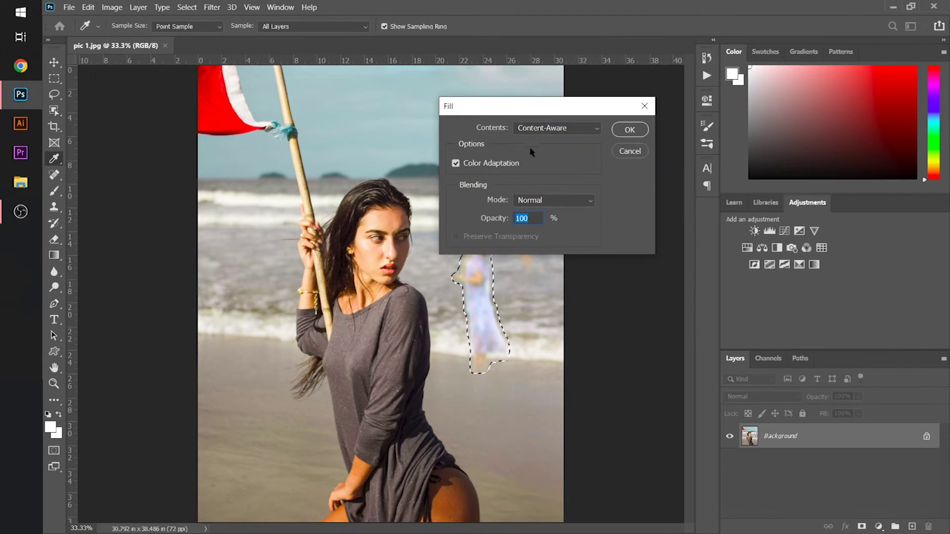
left_click(629, 130)
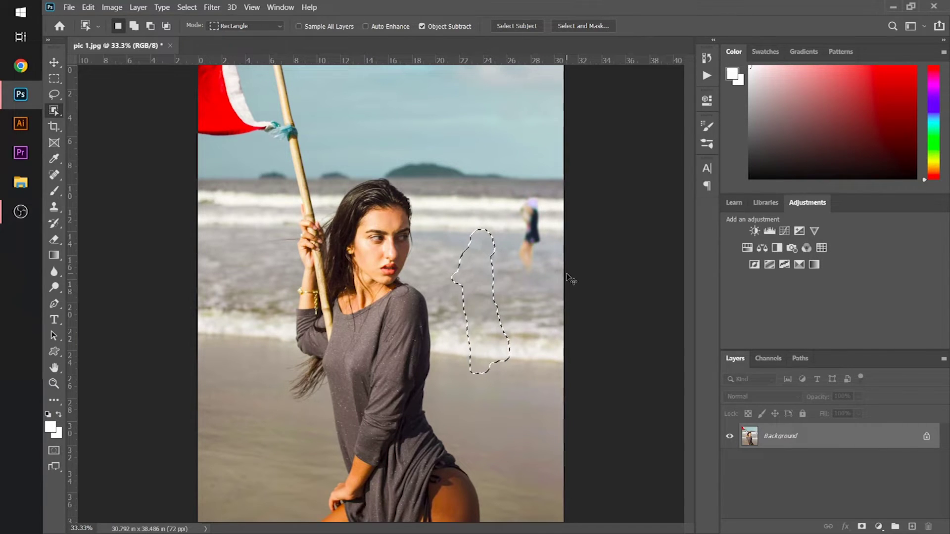
key("ctrl+d")
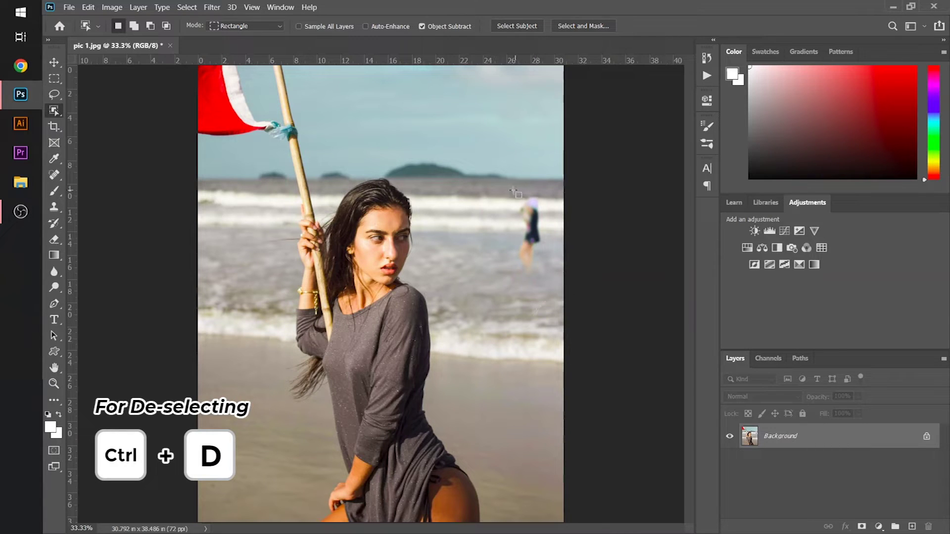
Step: Select the leftover figure in the surf and expand that selection by 20 pixels
left_click_drag(510, 191, 549, 278)
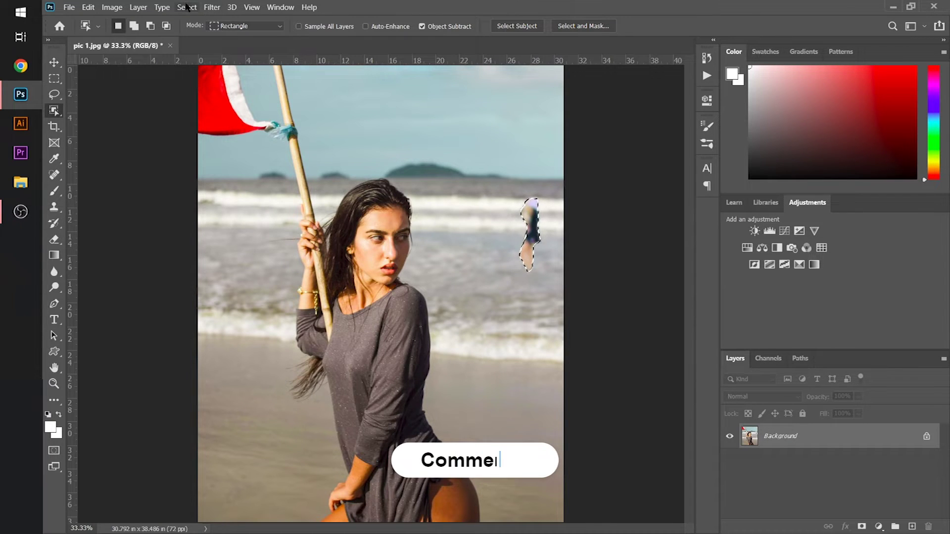
left_click(187, 7)
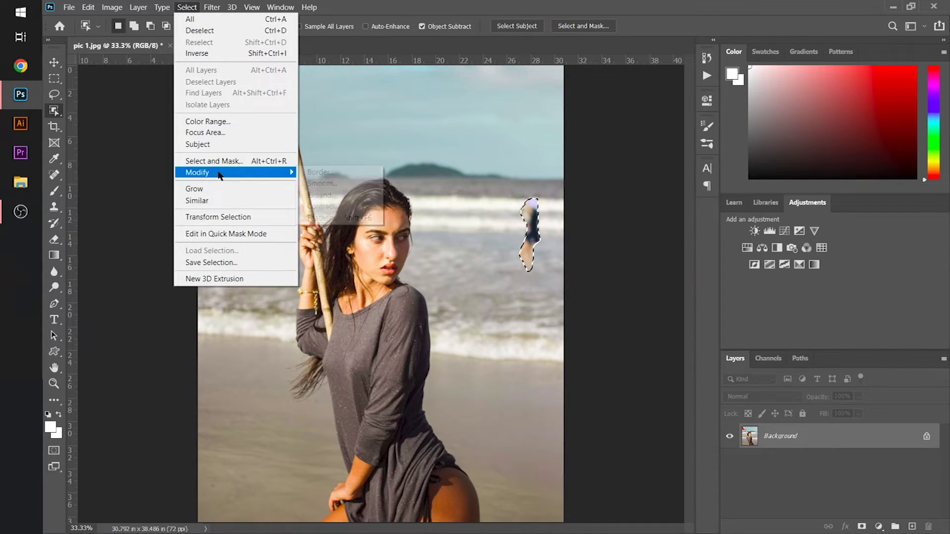
mouse_move(218, 173)
left_click(317, 196)
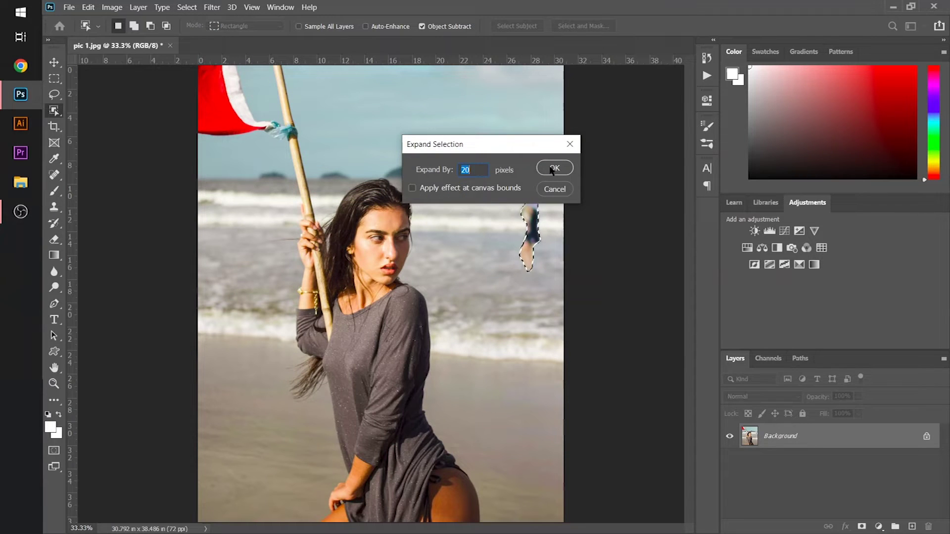
left_click(553, 170)
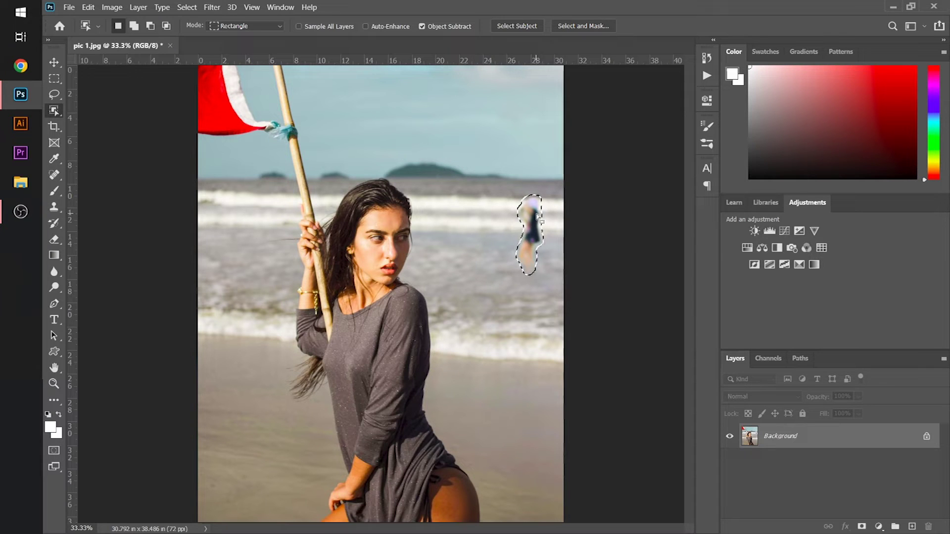
right_click(538, 216)
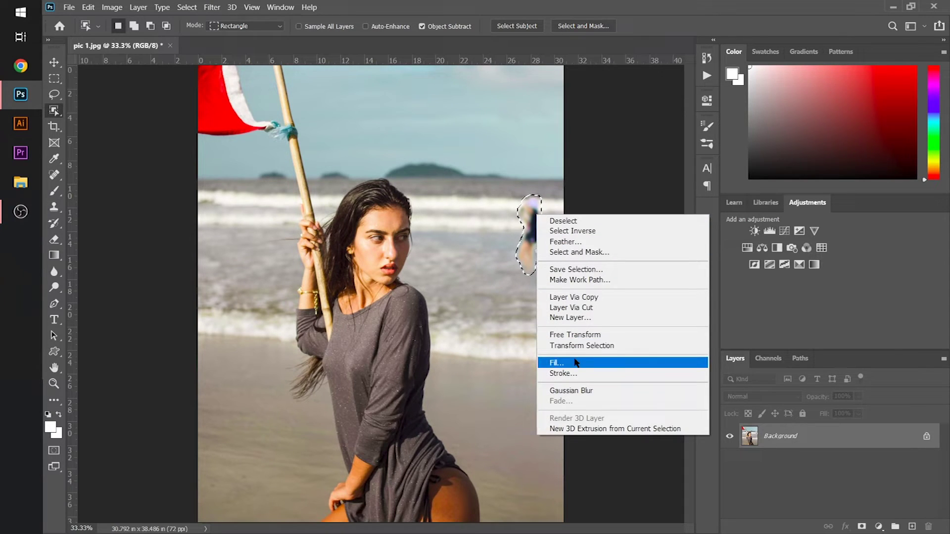
Step: Content-Aware fill the surf figure's selection, then deselect
left_click(576, 362)
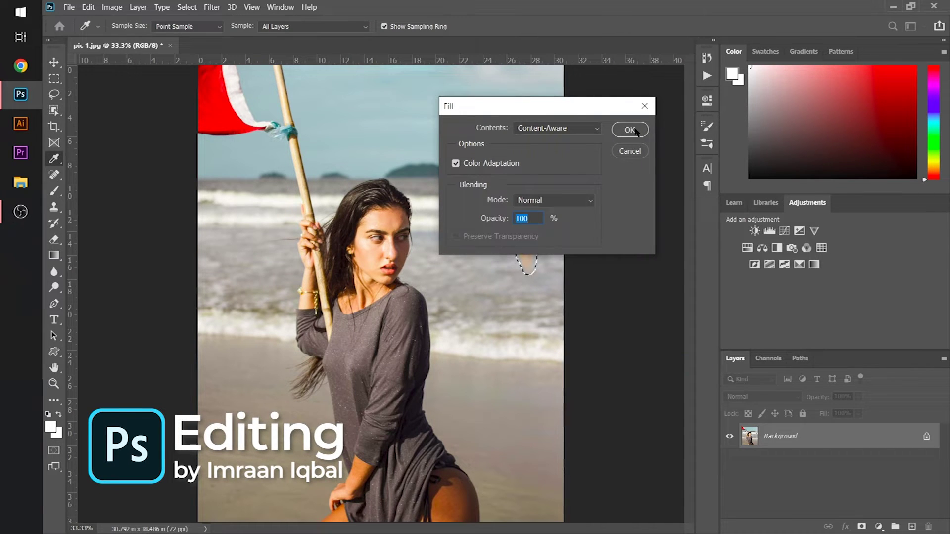
left_click(636, 130)
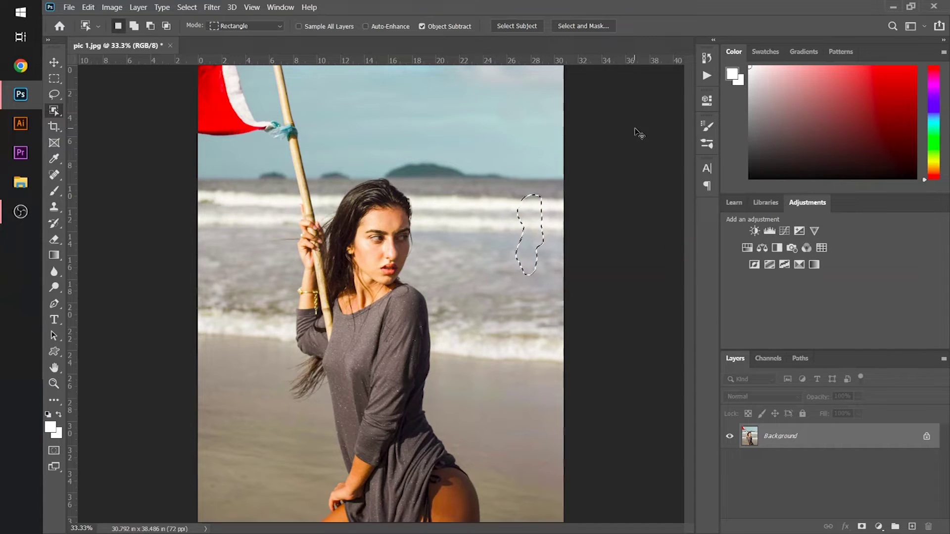
key("ctrl+d")
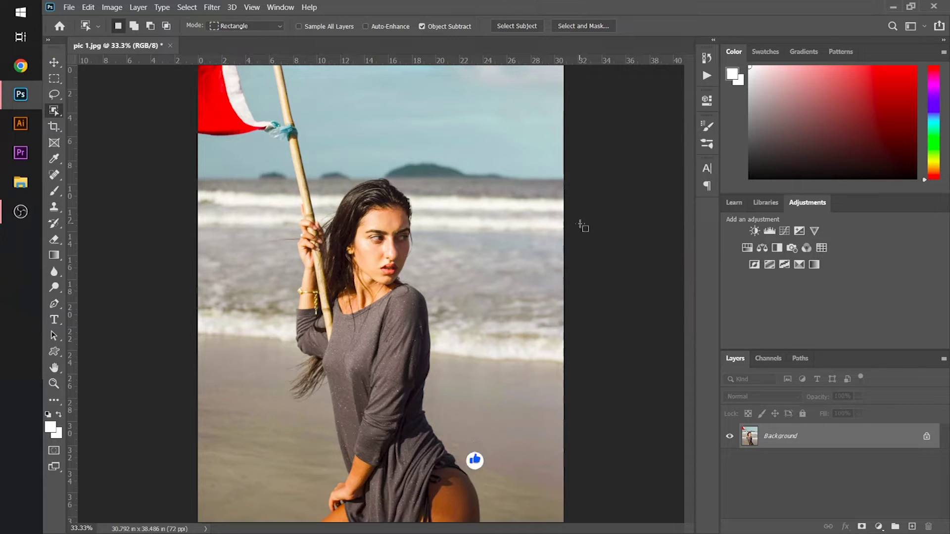
key("ctrl+w")
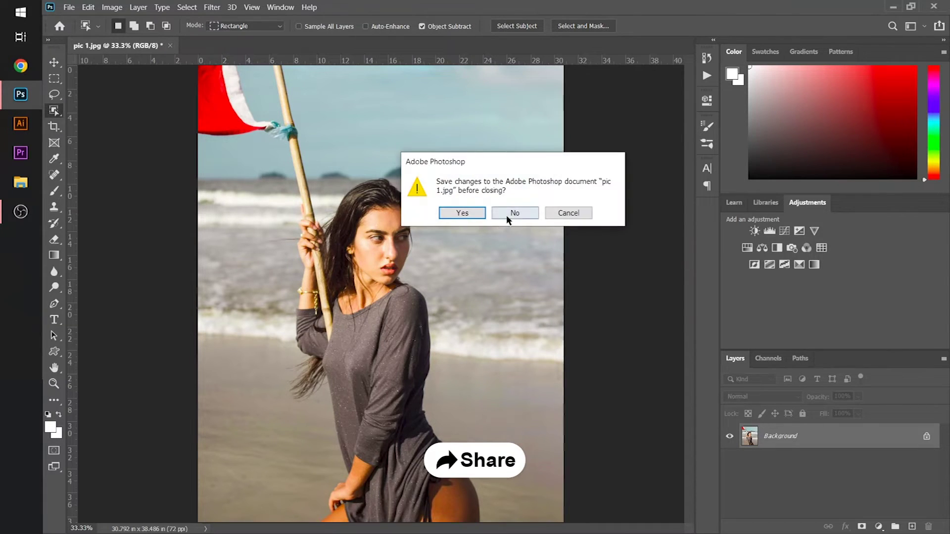
Step: Close pic 1.jpg without saving and open the forest photo pic 2.jpg
left_click(515, 213)
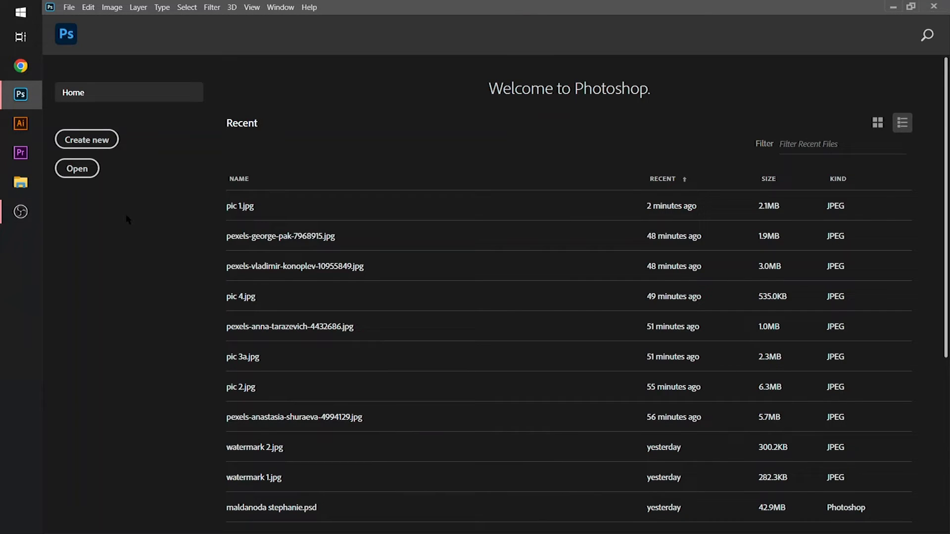
key("ctrl+o")
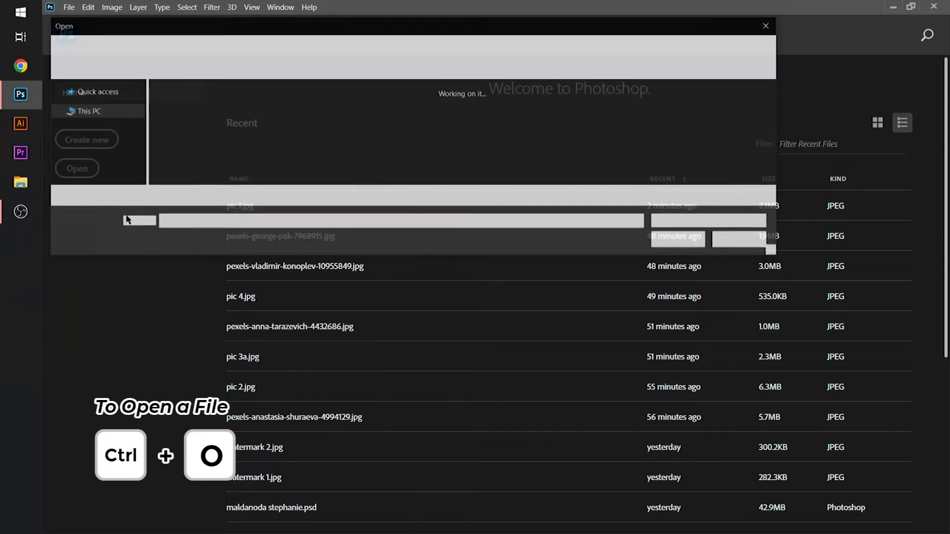
left_click(321, 128)
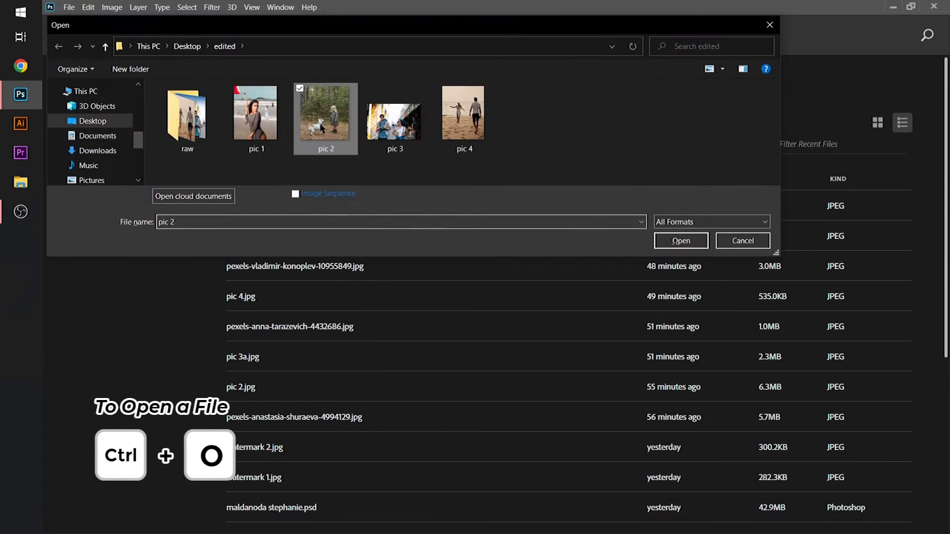
double_click(321, 128)
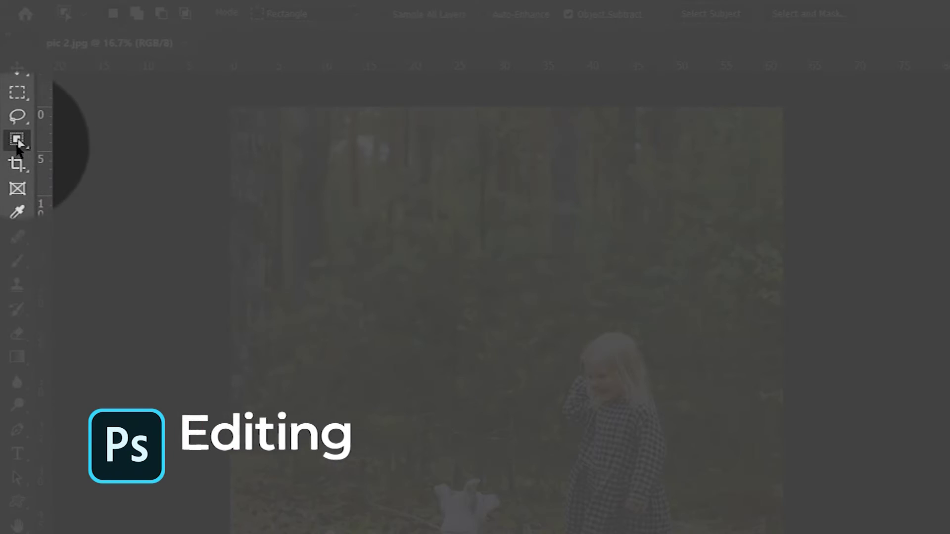
Step: Outline the white dog with the Object Selection Tool
right_click(18, 143)
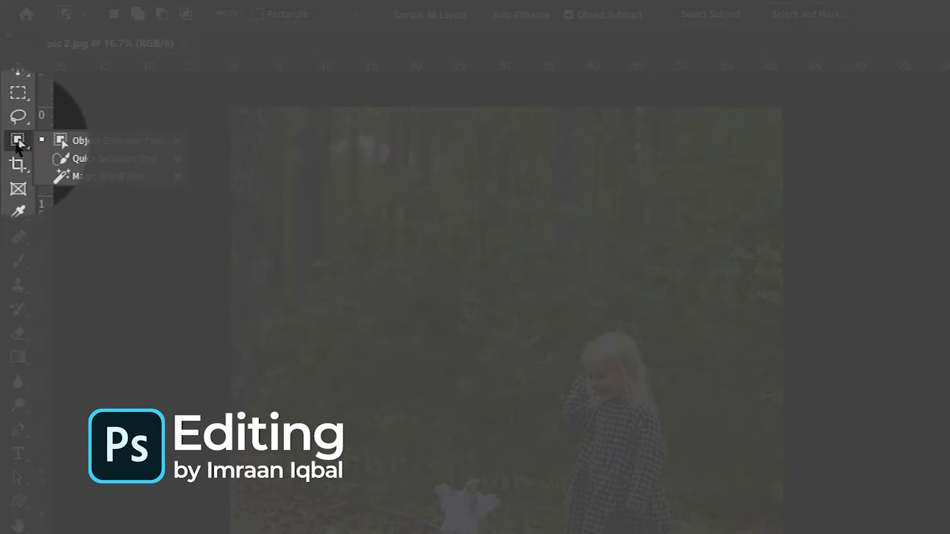
left_click(95, 149)
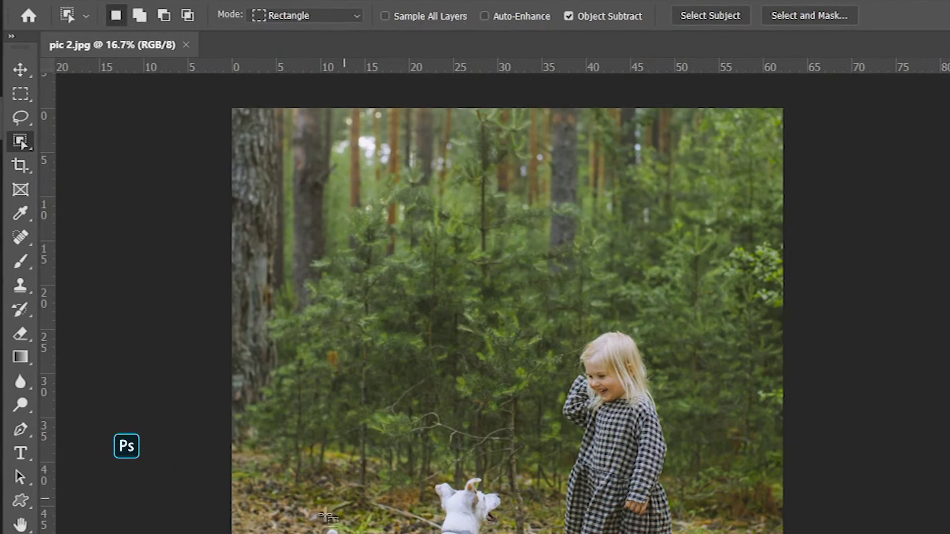
left_click_drag(304, 441, 536, 533)
left_click_drag(397, 486, 392, 483)
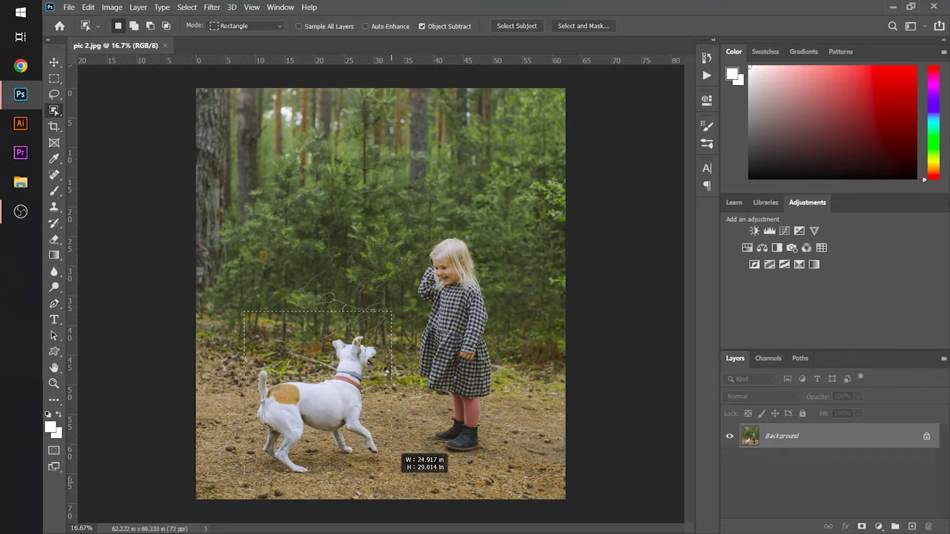
left_click_drag(391, 482, 392, 483)
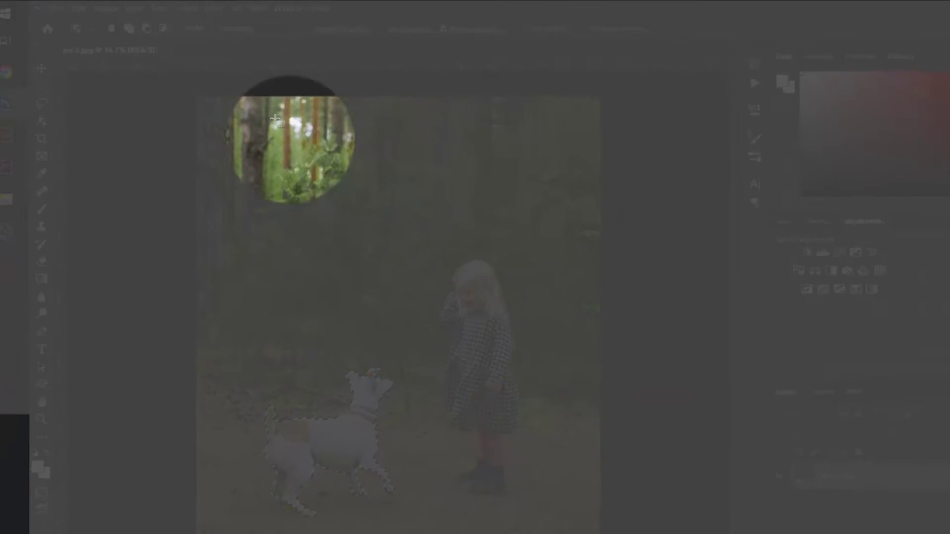
Step: Expand the dog selection by 20 pixels
left_click(187, 8)
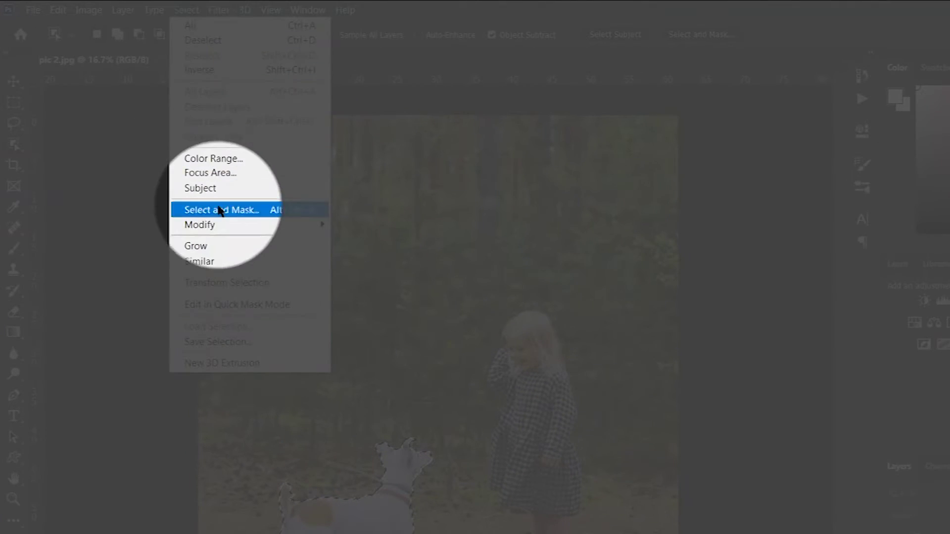
mouse_move(228, 228)
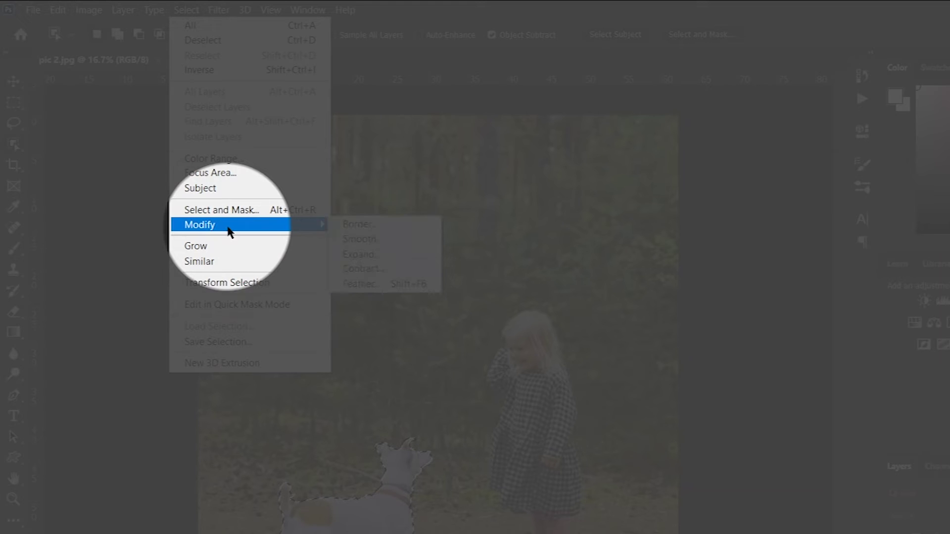
left_click(362, 257)
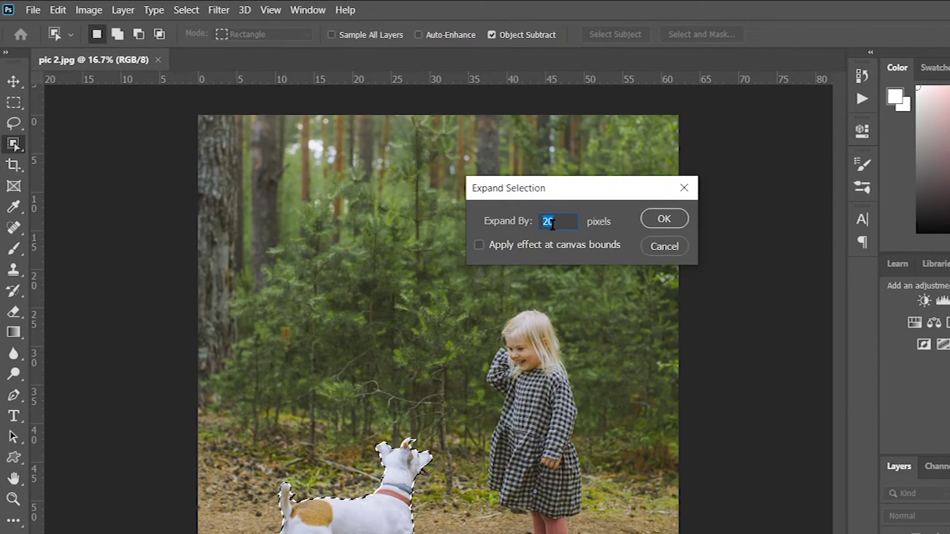
left_click(660, 223)
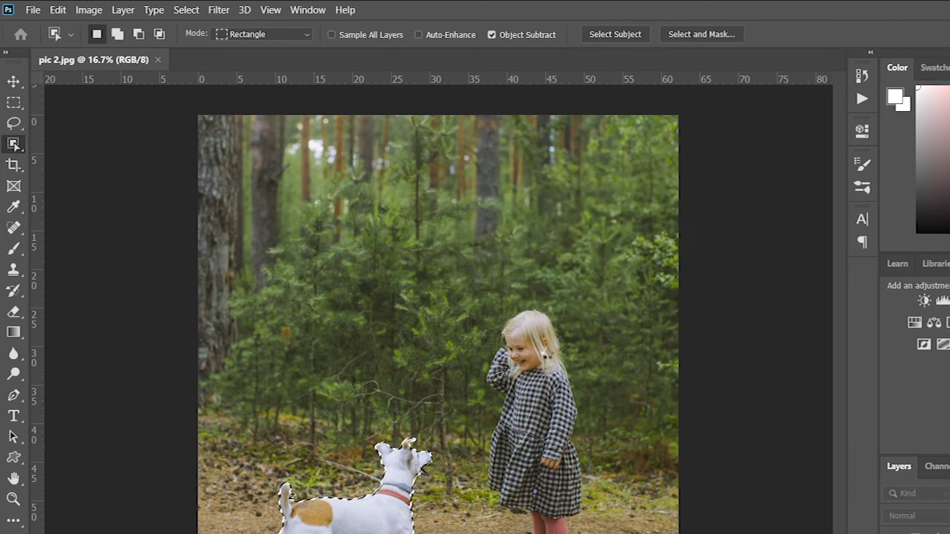
Step: Fill the dog selection with Content-Aware, then deselect
right_click(372, 529)
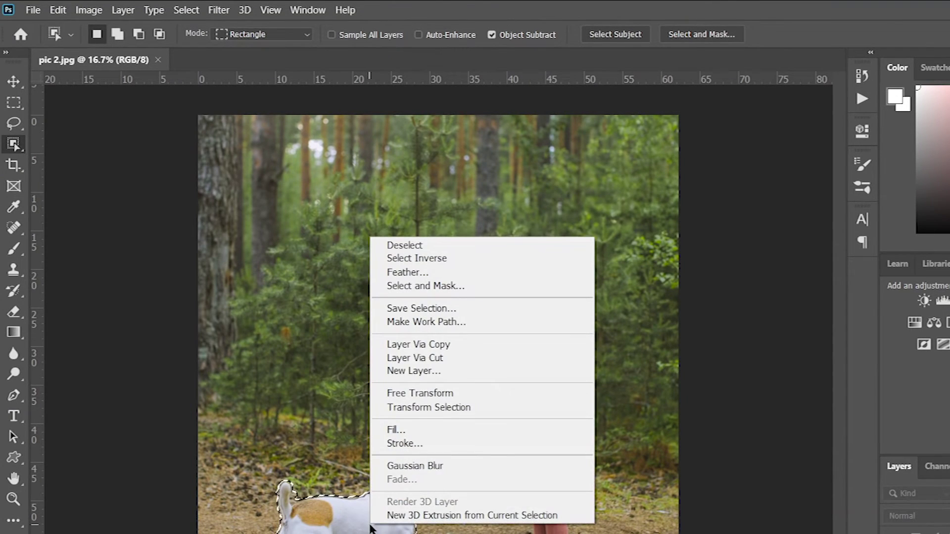
left_click(419, 434)
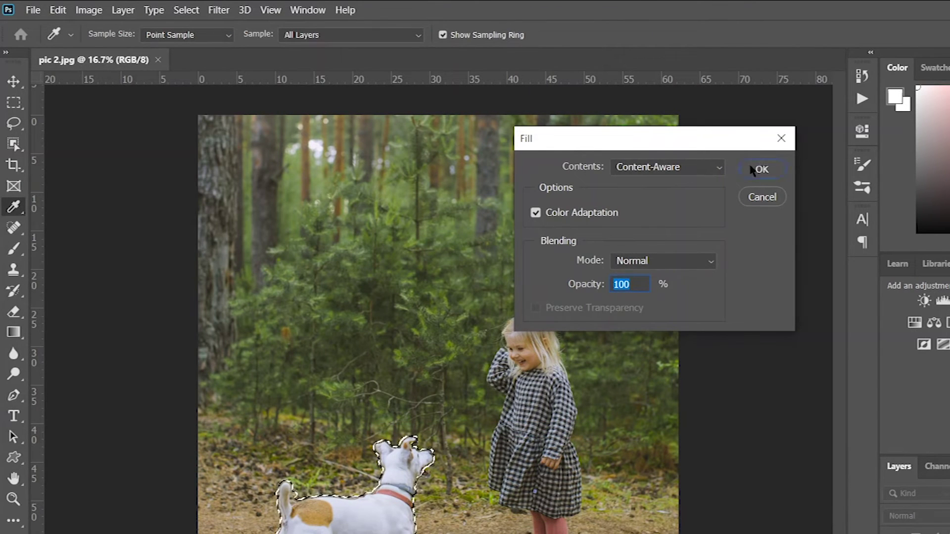
left_click(751, 170)
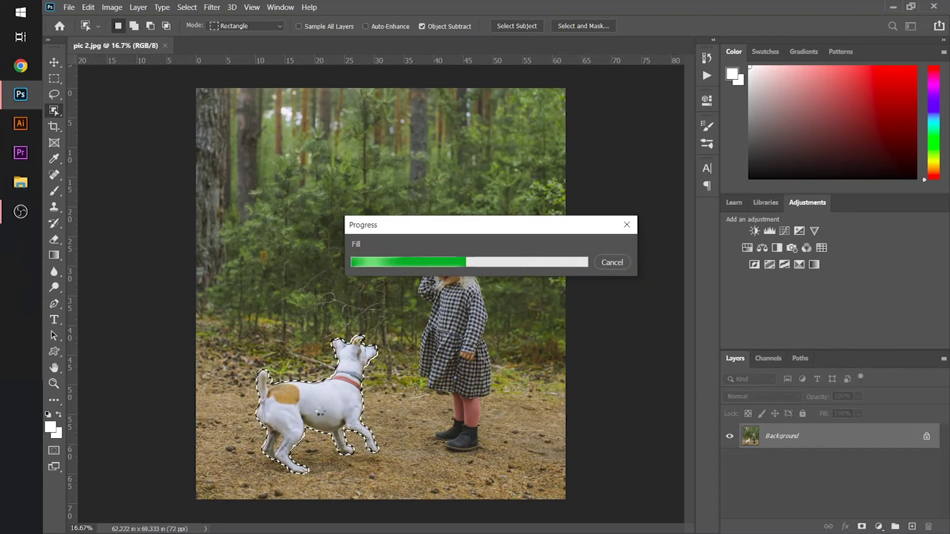
key("ctrl+d")
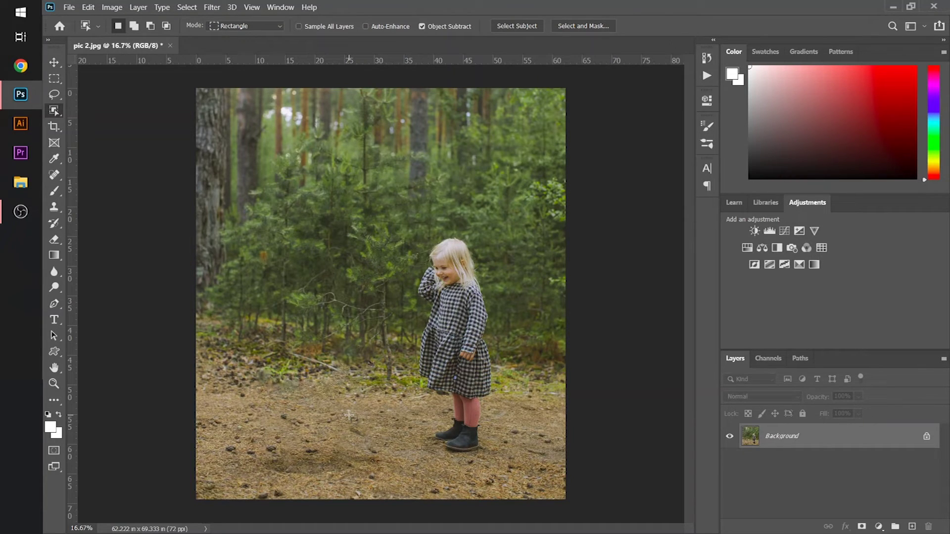
Step: Close pic 2.jpg without saving and open pic 3.jpg from the edited folder
left_click(170, 45)
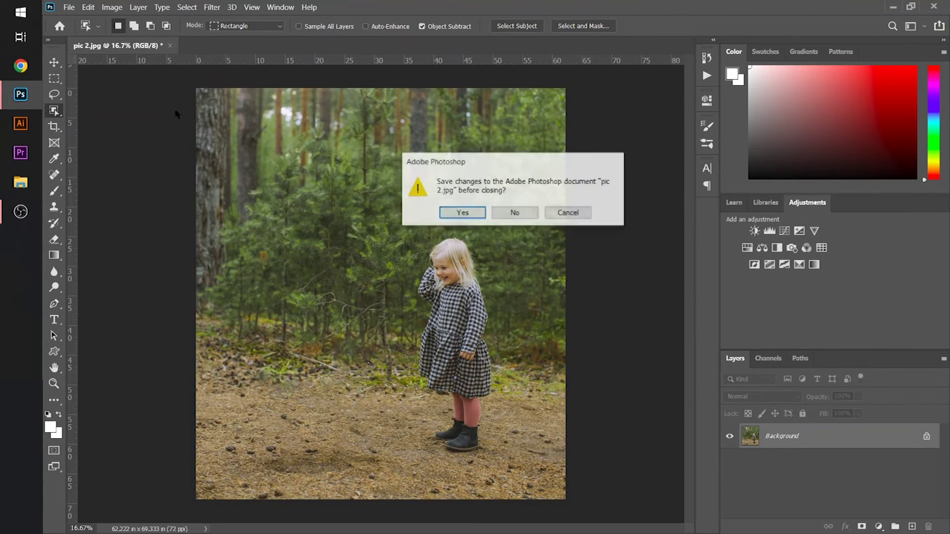
left_click(517, 216)
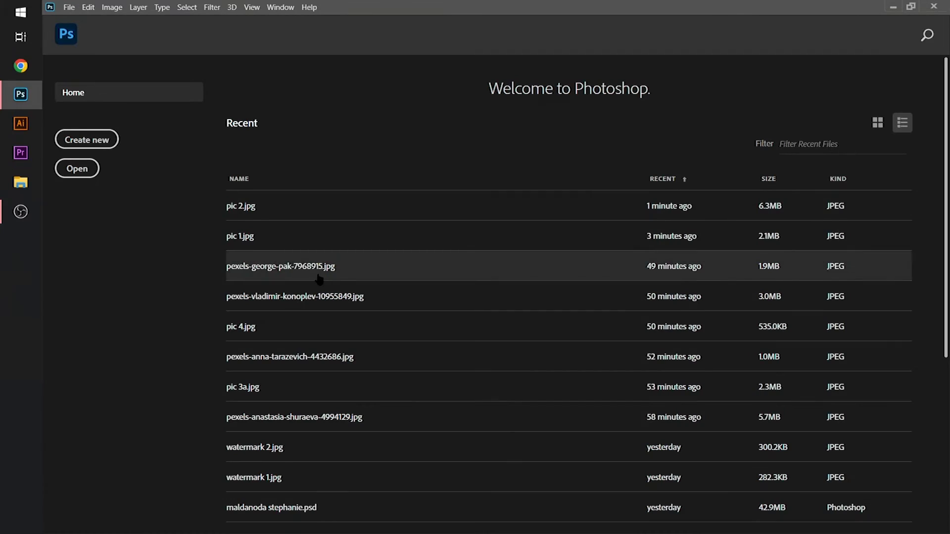
key("ctrl+o")
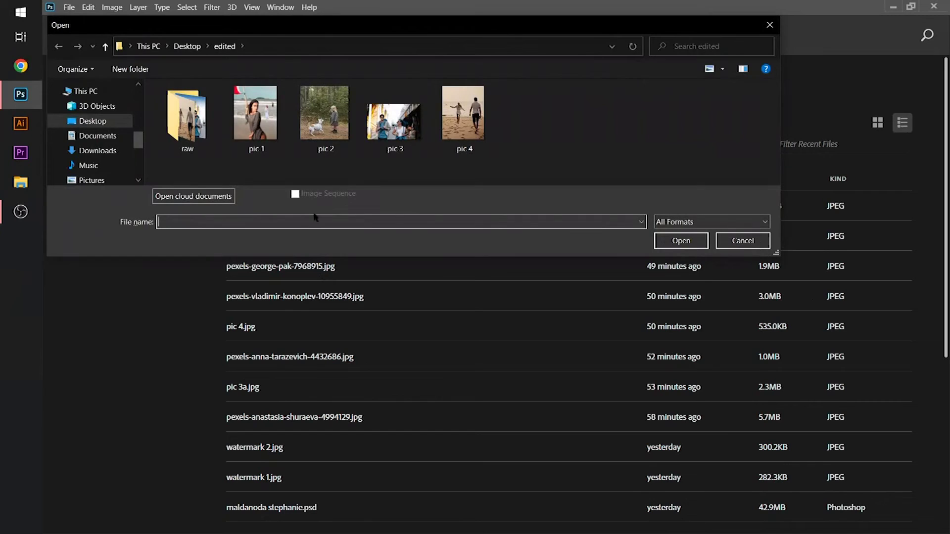
left_click(395, 121)
double_click(384, 126)
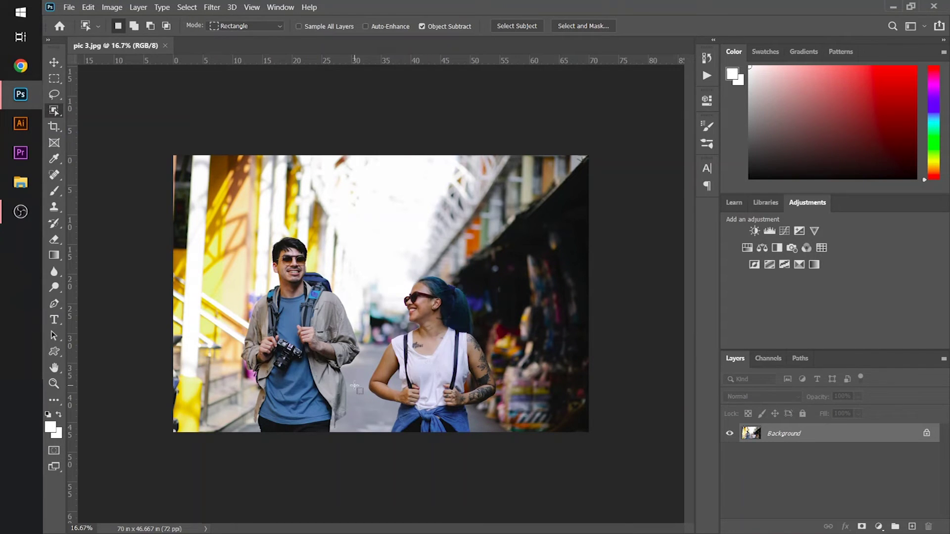
Step: Object-select the woman on the right and expand the selection by 20 pixels
left_click_drag(367, 261, 503, 436)
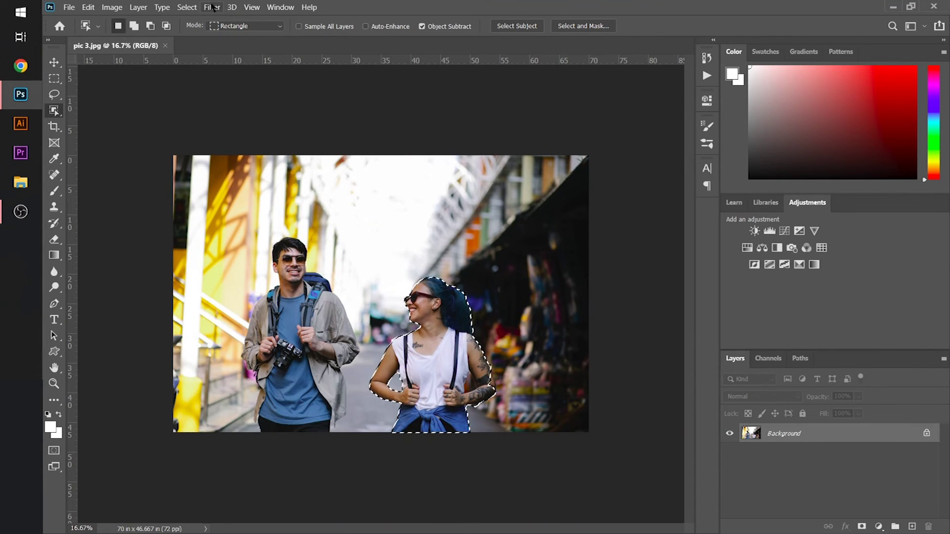
left_click(193, 8)
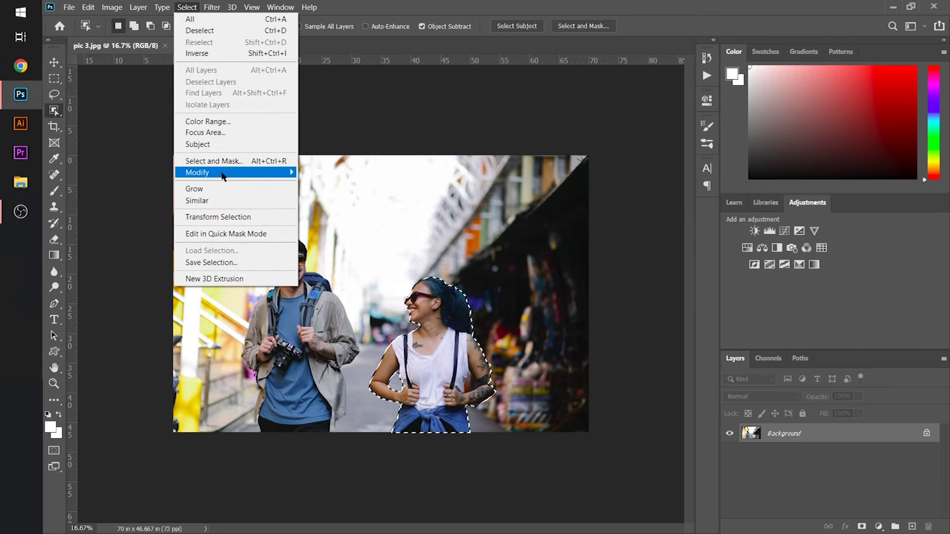
mouse_move(226, 174)
left_click(330, 197)
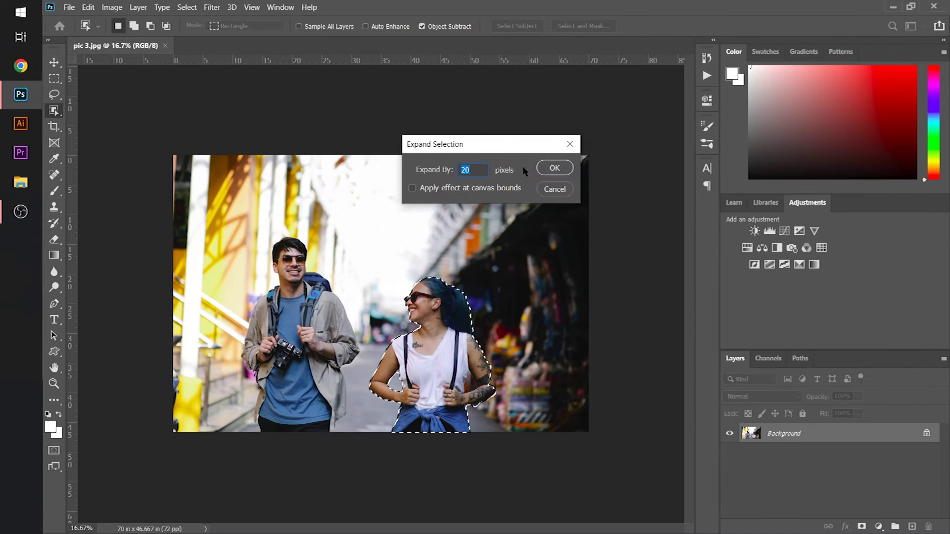
left_click(546, 171)
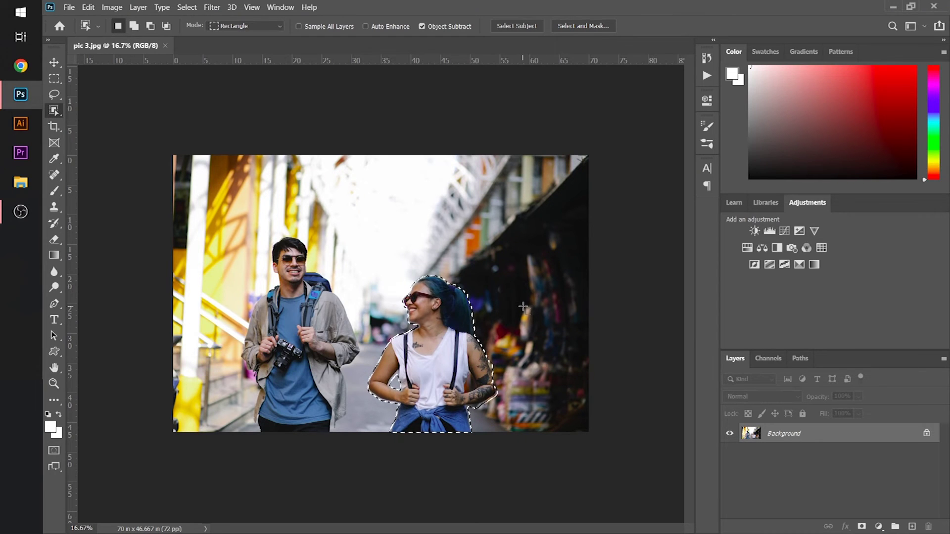
Step: Fill the woman's selection with Content-Aware fill, then deselect
right_click(446, 333)
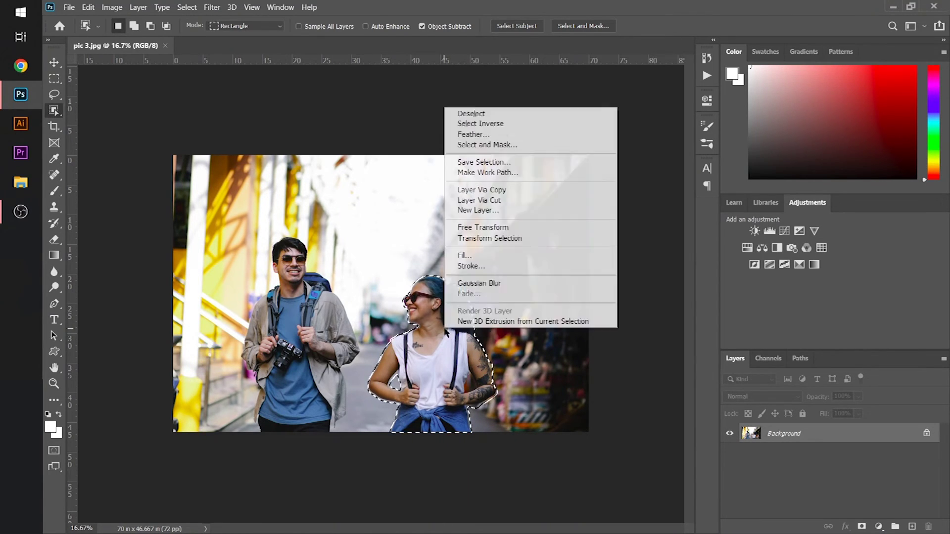
left_click(475, 255)
left_click(628, 129)
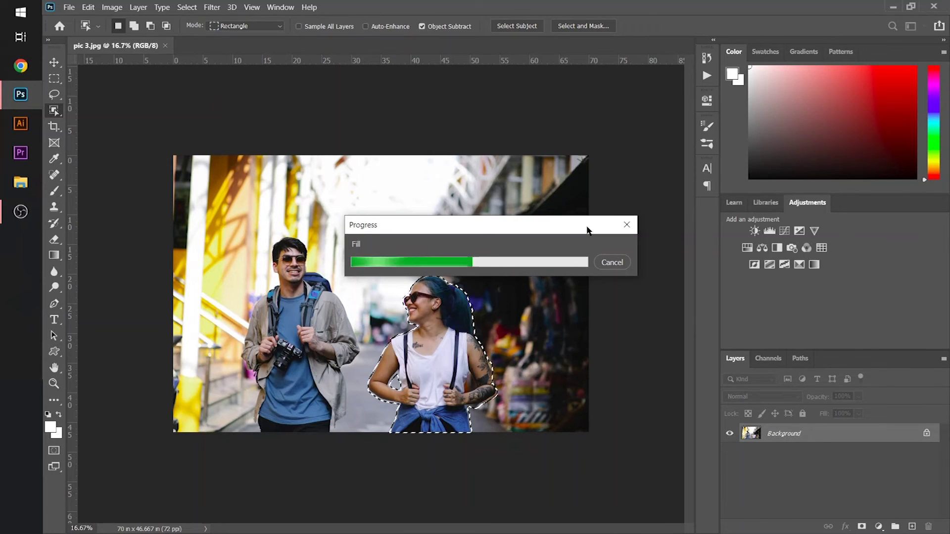
key("ctrl+d")
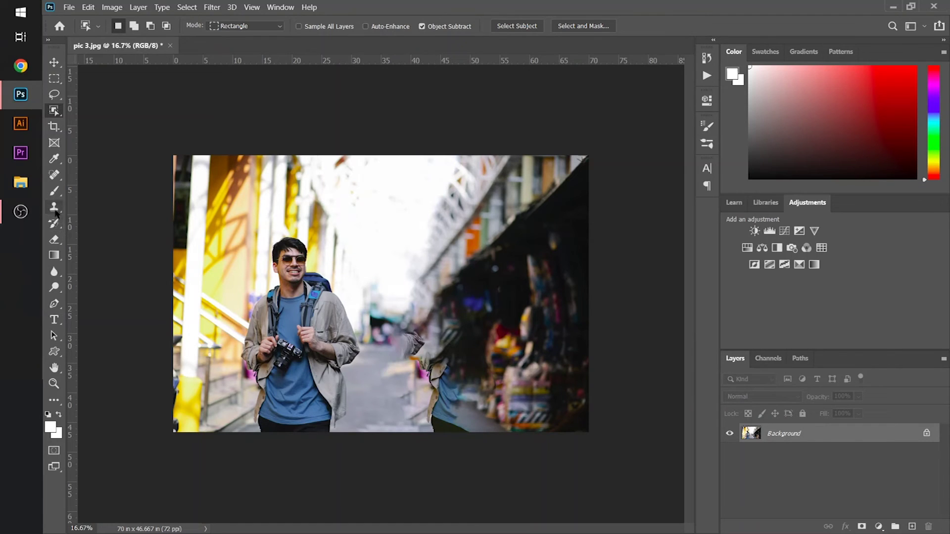
Step: With the Clone Stamp, sample clean road and paint over the ghost hand and arm traces
left_click_drag(56, 210, 135, 210)
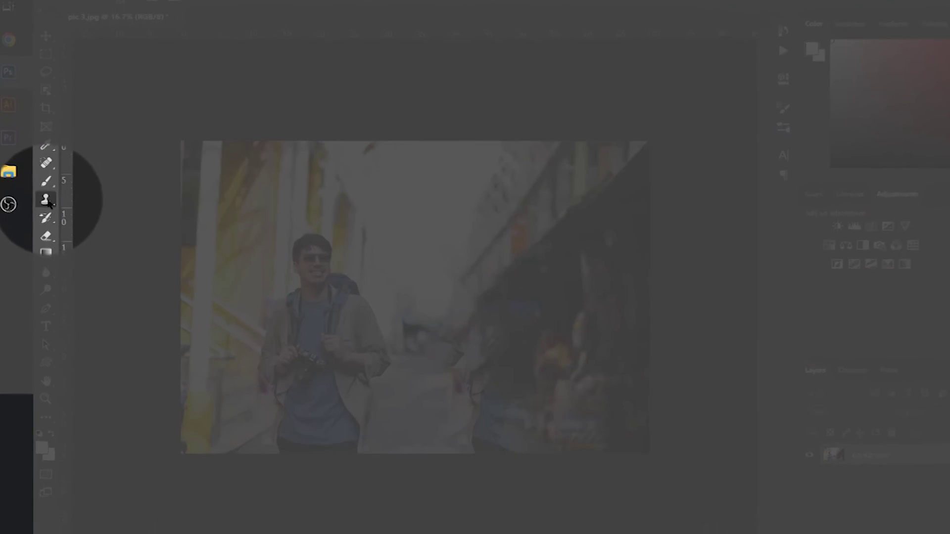
left_click(47, 200)
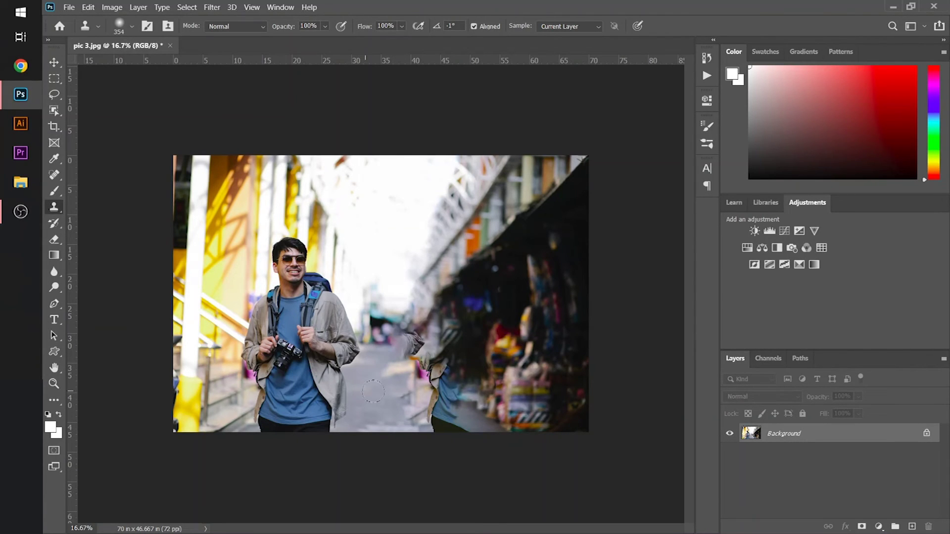
left_click(374, 391, "alt")
mouse_move(391, 372)
left_mouse_down()
mouse_move(416, 373)
mouse_move(401, 366)
left_mouse_up()
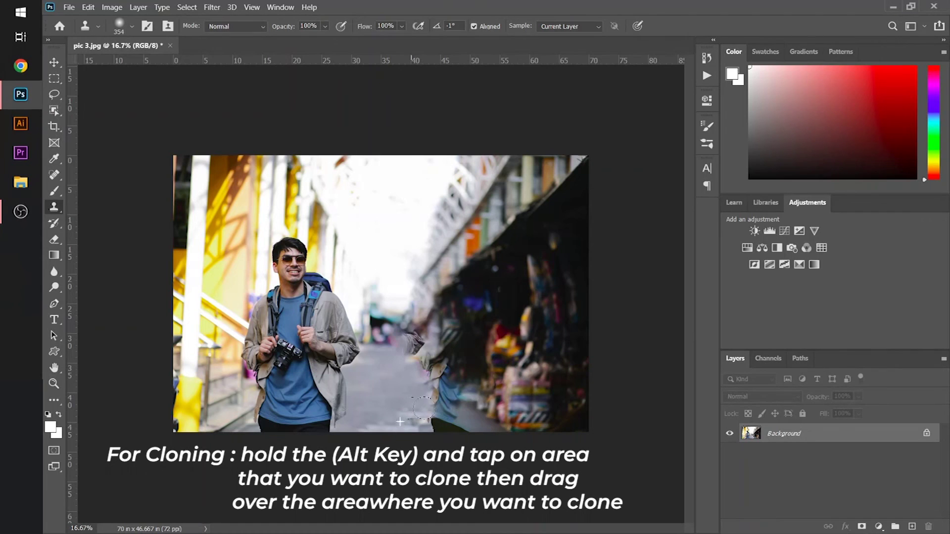
mouse_move(391, 378)
left_mouse_down()
mouse_move(434, 335)
mouse_move(470, 342)
left_mouse_up()
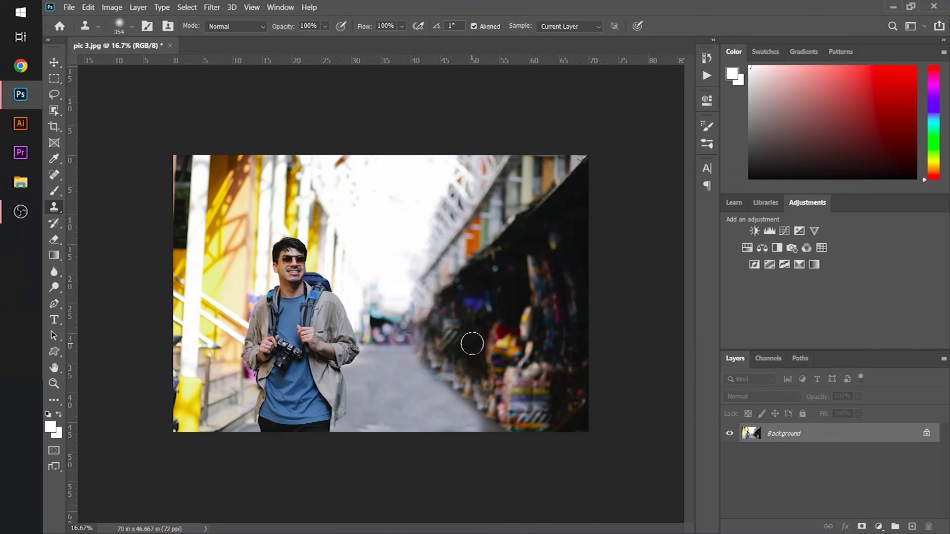